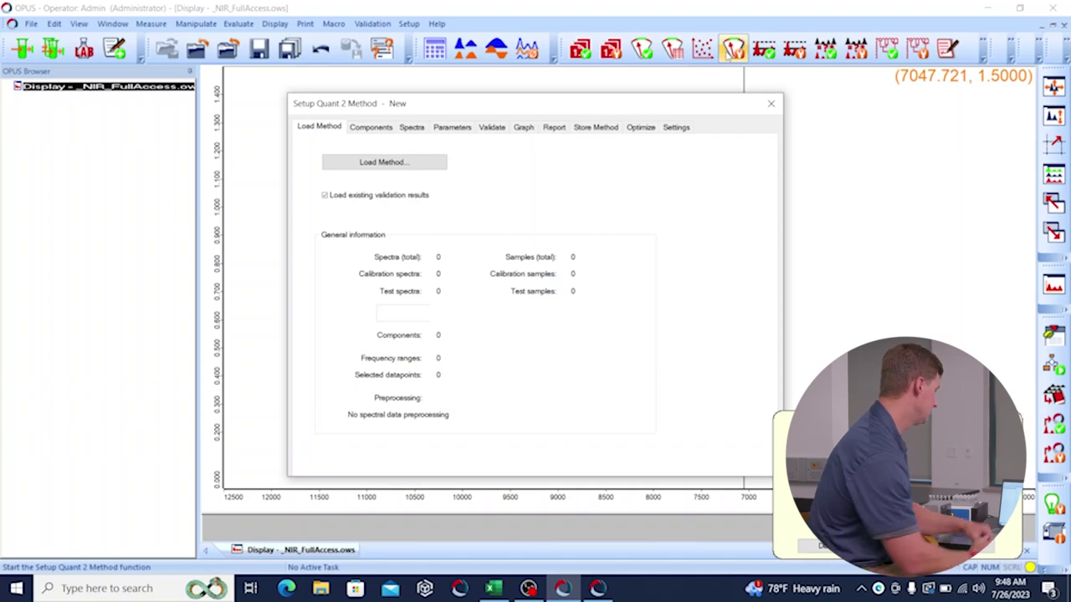
Add a single component named Moisture with unit % to the Quant 2 method.
{"action": "left_click", "coordinate": [368, 128]}
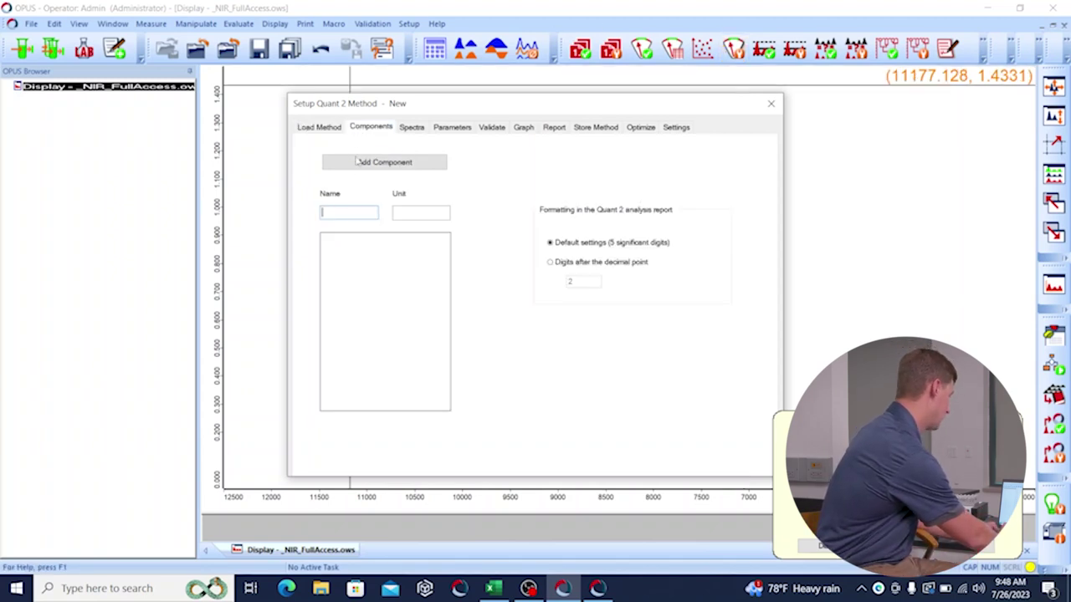
{"action": "left_click", "coordinate": [384, 161]}
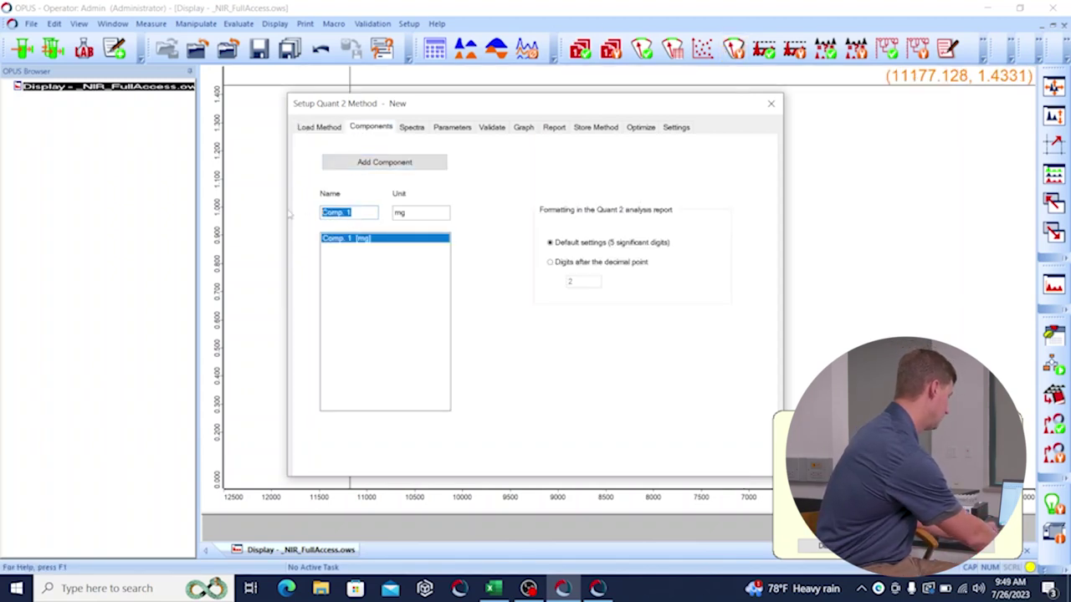
{"action": "type", "text": "m"}
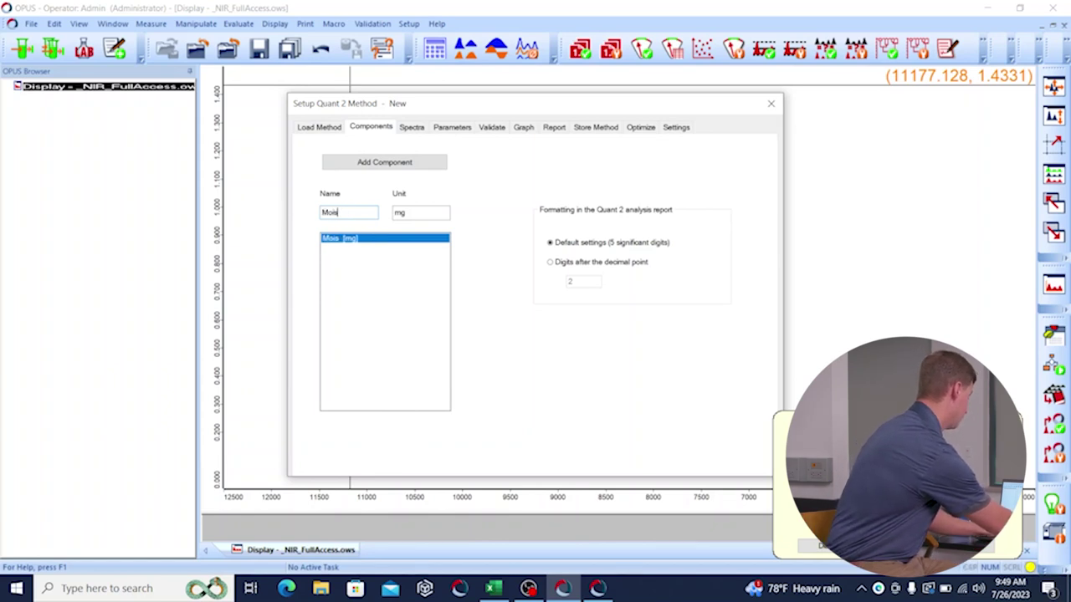
{"action": "key", "text": "Tab"}
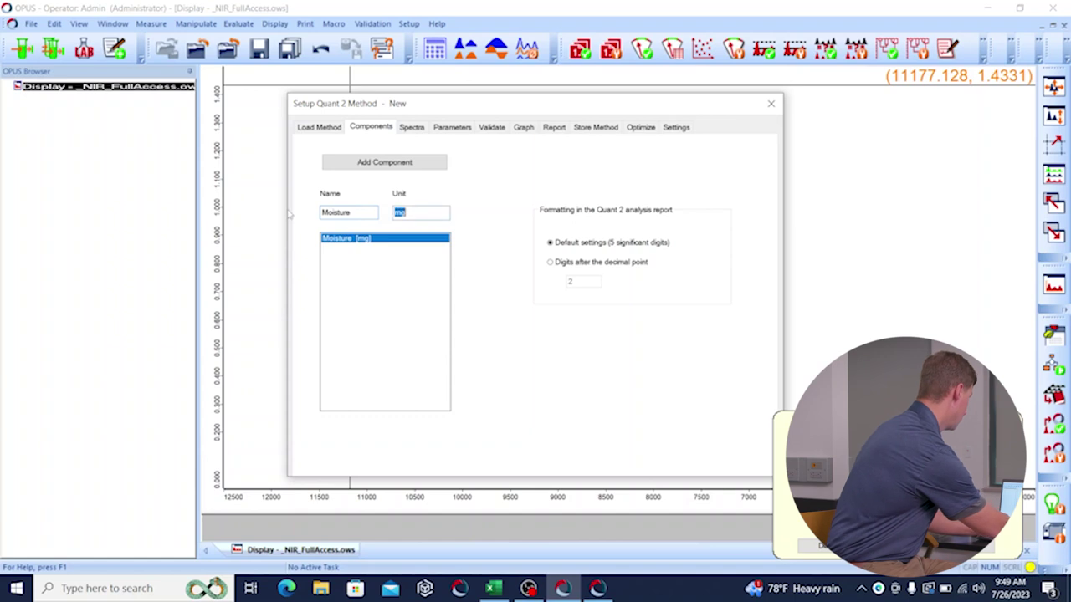
{"action": "type", "text": "%"}
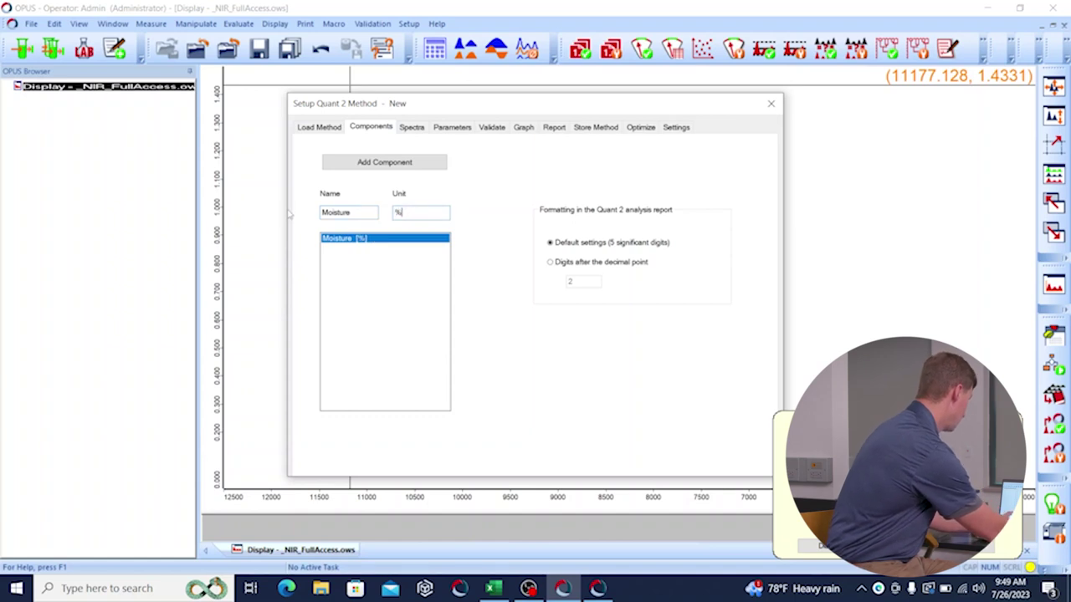
{"action": "left_click", "coordinate": [412, 128]}
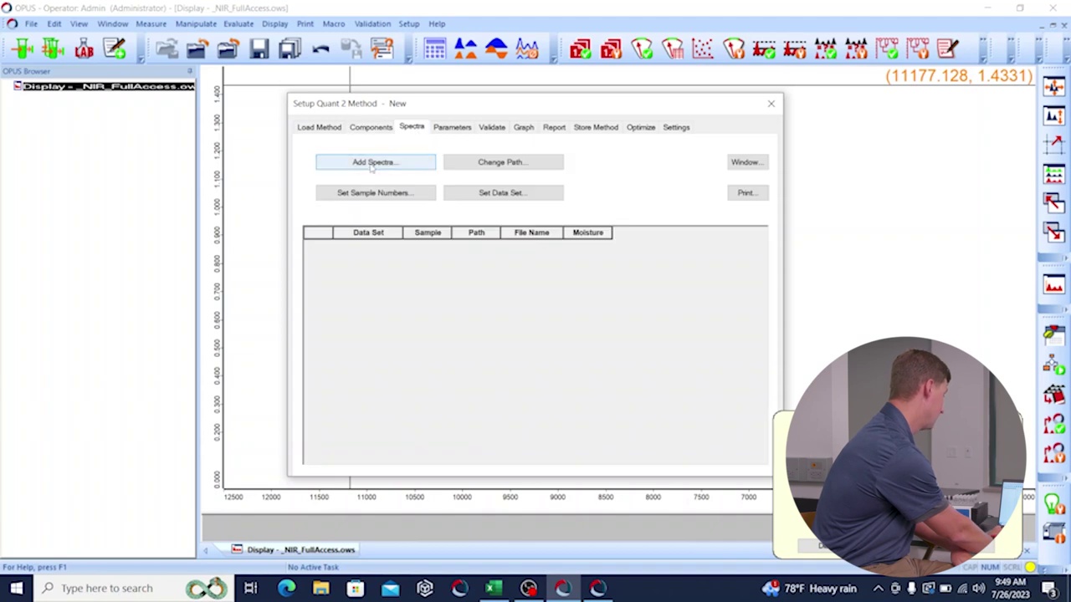
Load all 31 spectra from Desktop > Moisture as calibration samples and view the Excel reference sheet.
{"action": "left_click", "coordinate": [376, 163]}
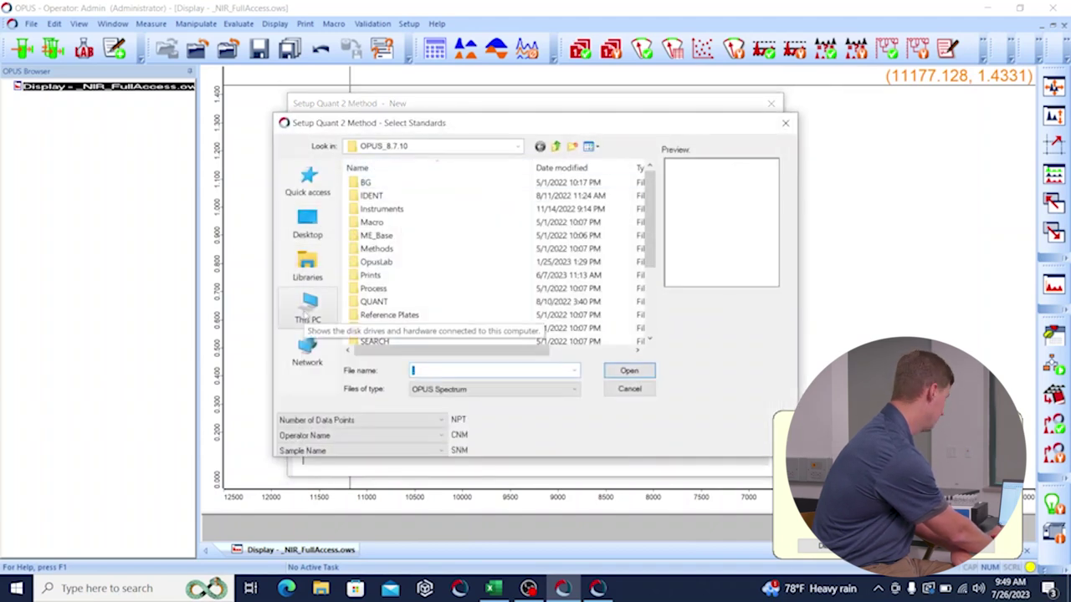
{"action": "left_click", "coordinate": [312, 240]}
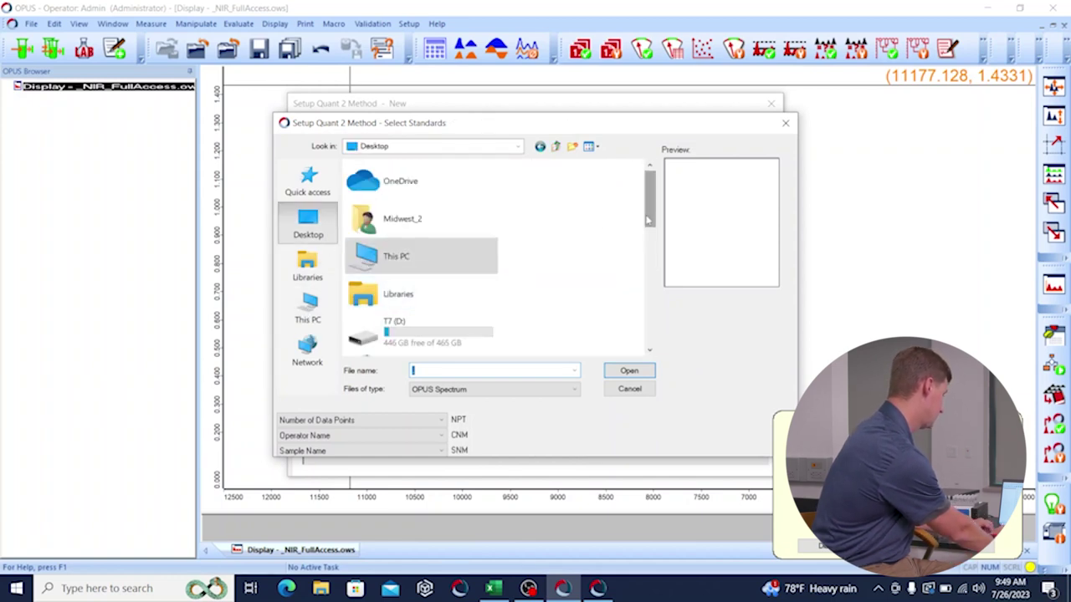
{"action": "left_click_drag", "start_coordinate": [649, 221], "coordinate": [646, 328]}
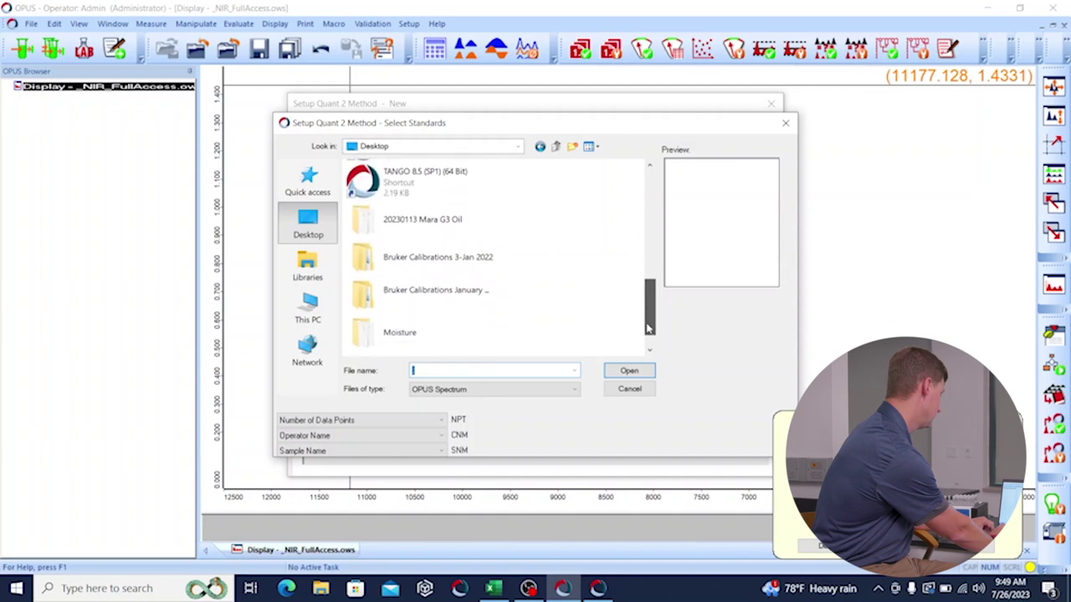
{"action": "double_click", "coordinate": [435, 335]}
{"action": "key", "text": "ctrl+a"}
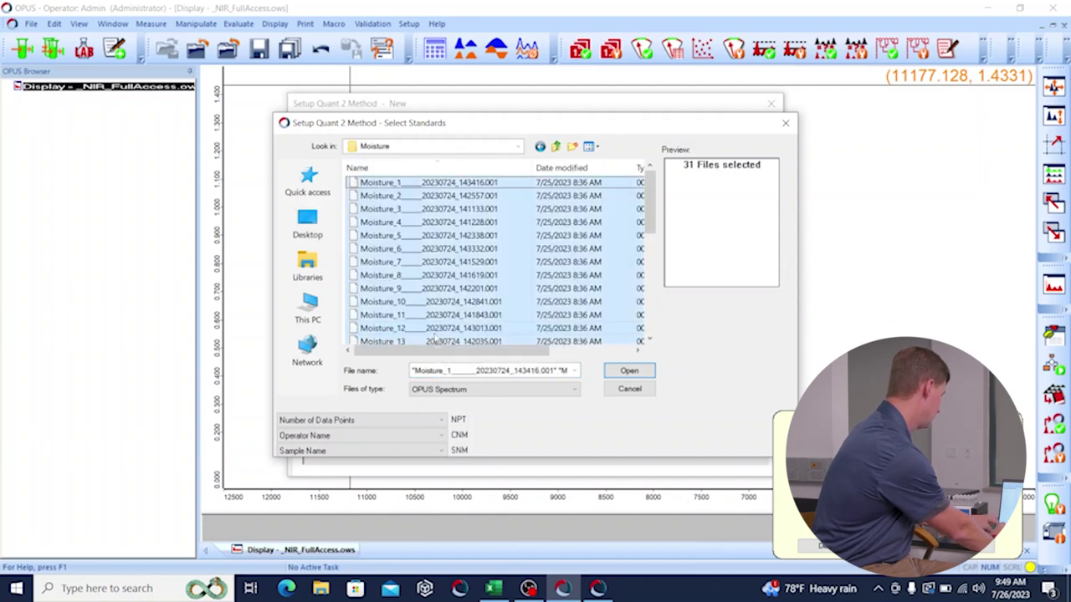
{"action": "key", "text": "Return"}
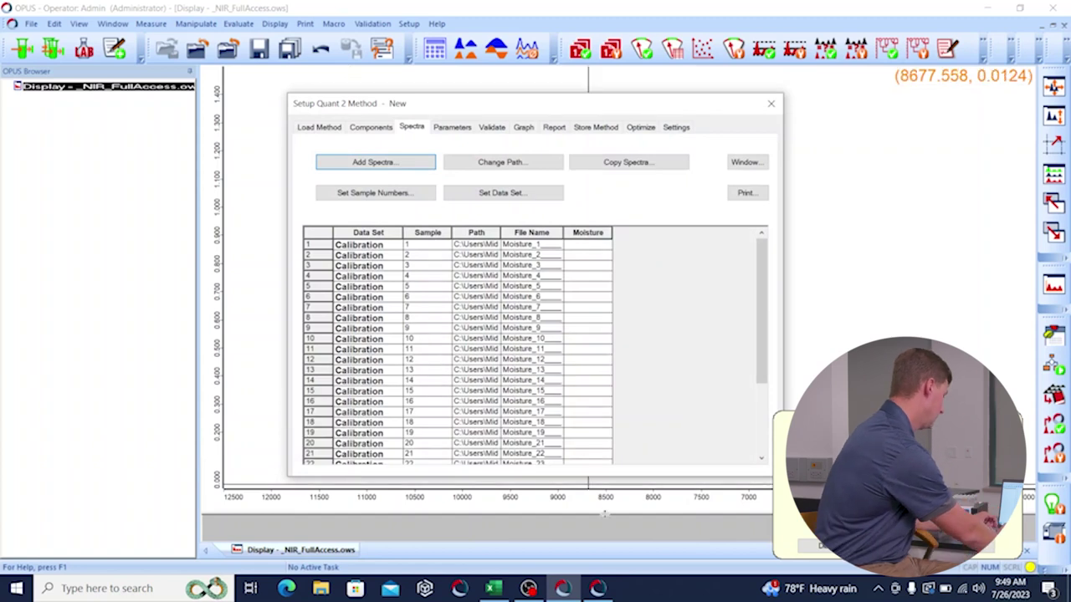
{"action": "left_click", "coordinate": [493, 590]}
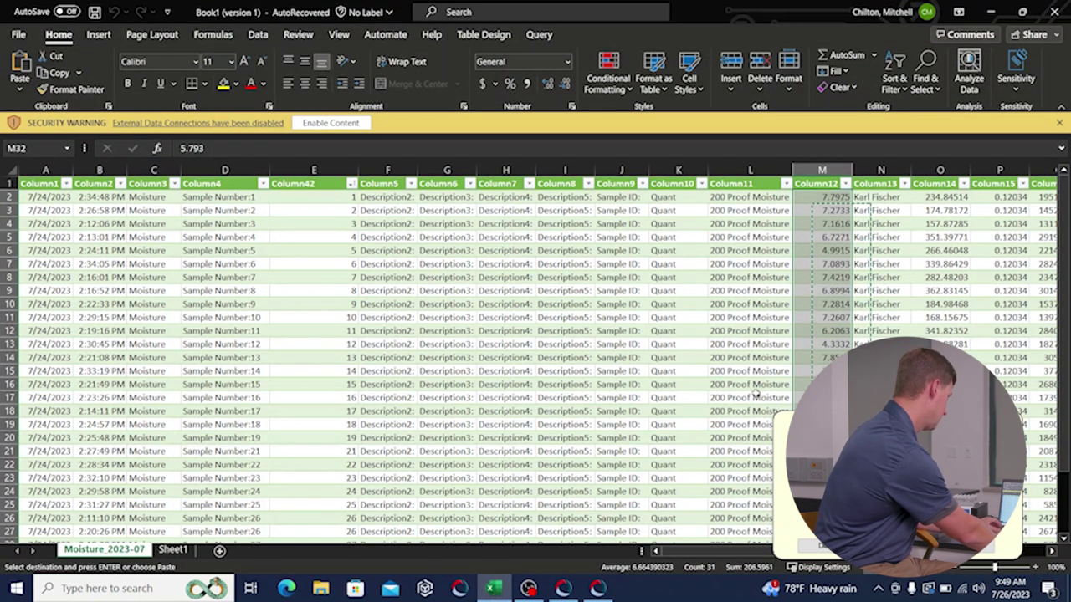
{"action": "left_click", "coordinate": [988, 11]}
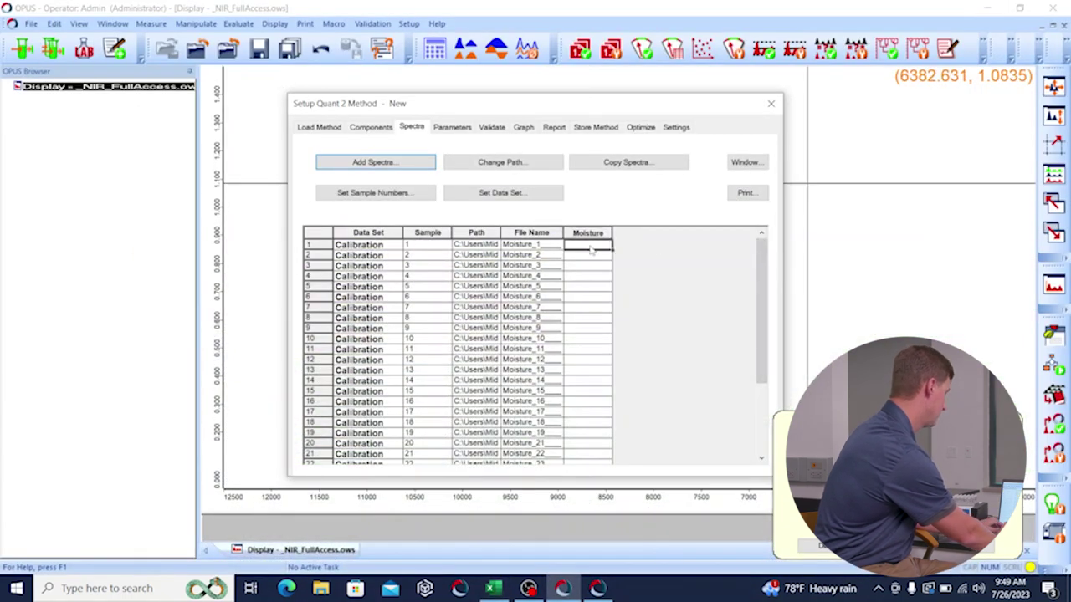
Paste the Excel moisture reference values into the Moisture column, then open Set Data Set.
{"action": "key", "text": "ctrl+v"}
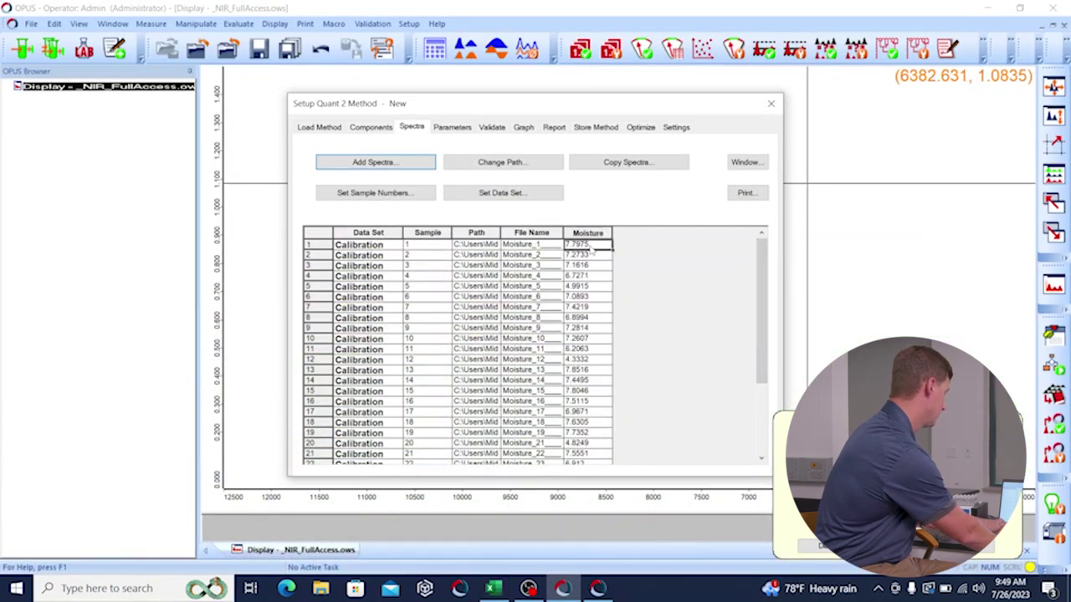
{"action": "left_click", "coordinate": [489, 134]}
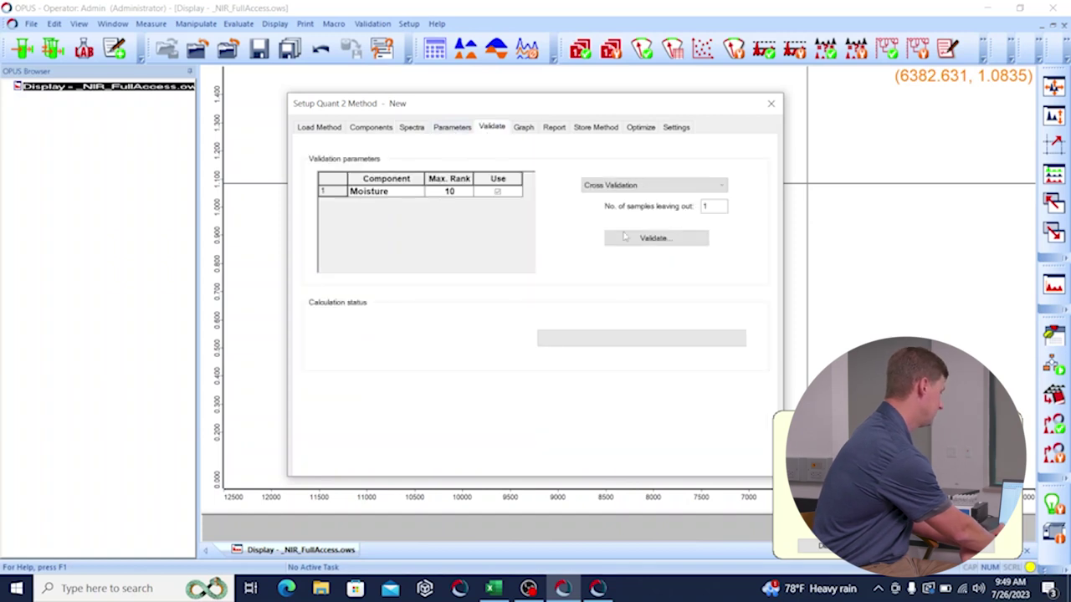
{"action": "left_click", "coordinate": [416, 130]}
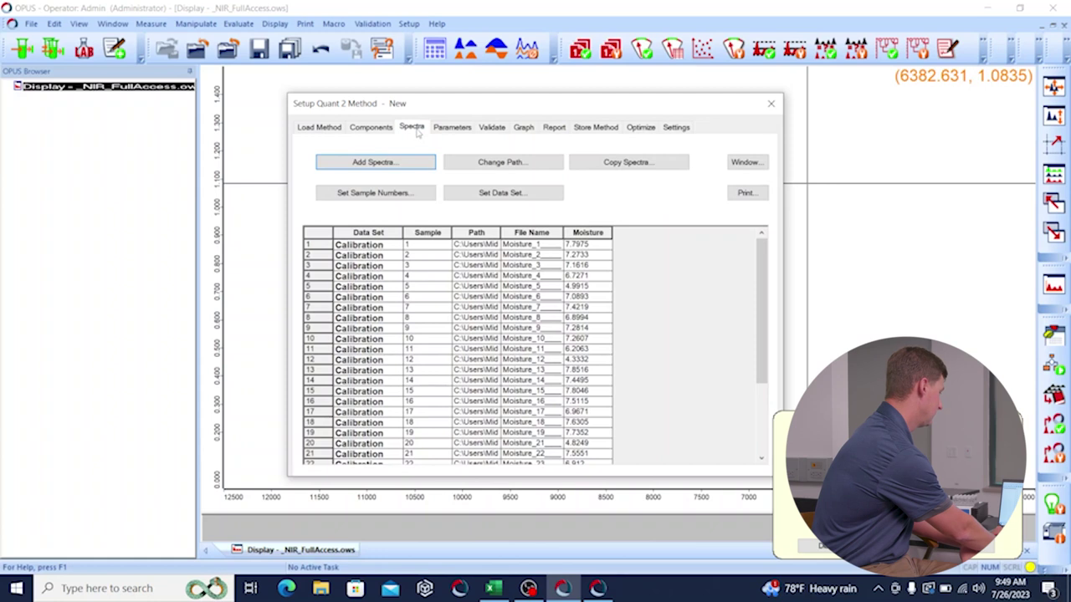
{"action": "left_click", "coordinate": [503, 193]}
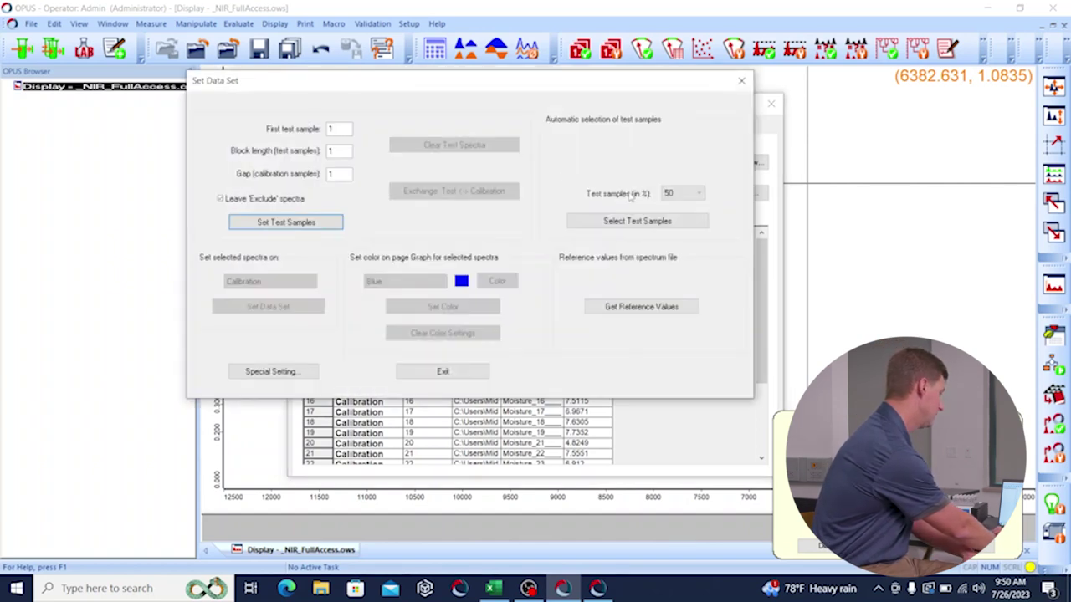
Auto-select 26% of the spectra as test samples and close Set Data Set.
{"action": "left_click", "coordinate": [692, 198]}
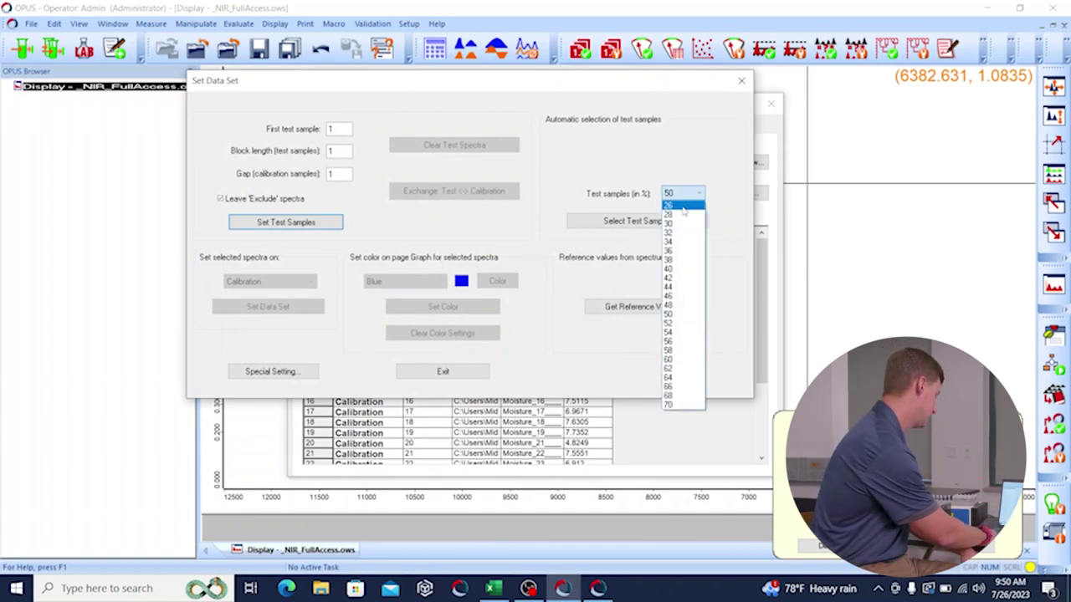
{"action": "left_click", "coordinate": [683, 208]}
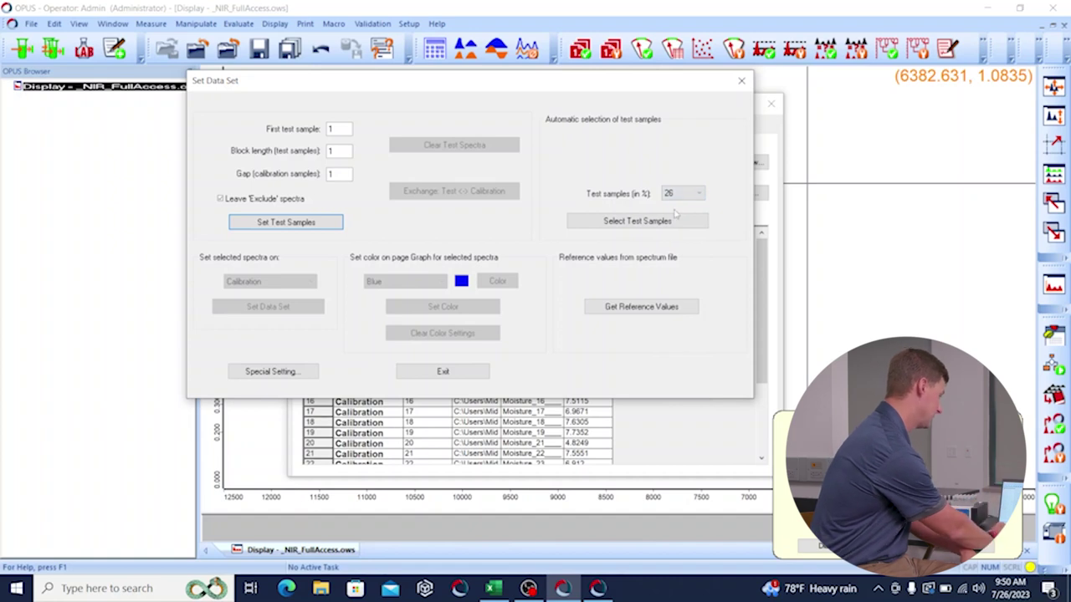
{"action": "left_click", "coordinate": [647, 220]}
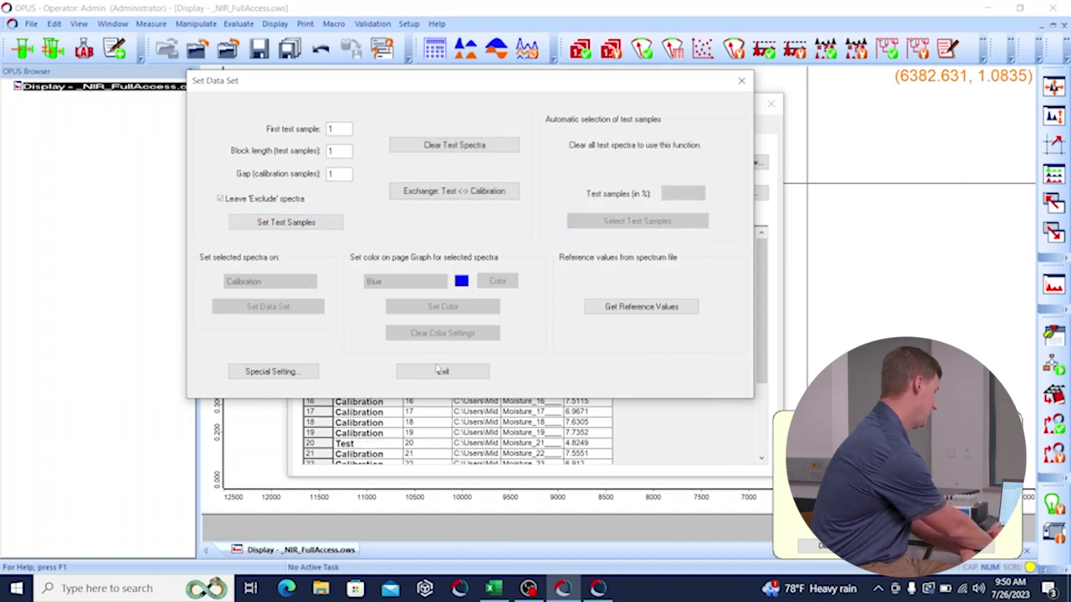
{"action": "left_click", "coordinate": [442, 370]}
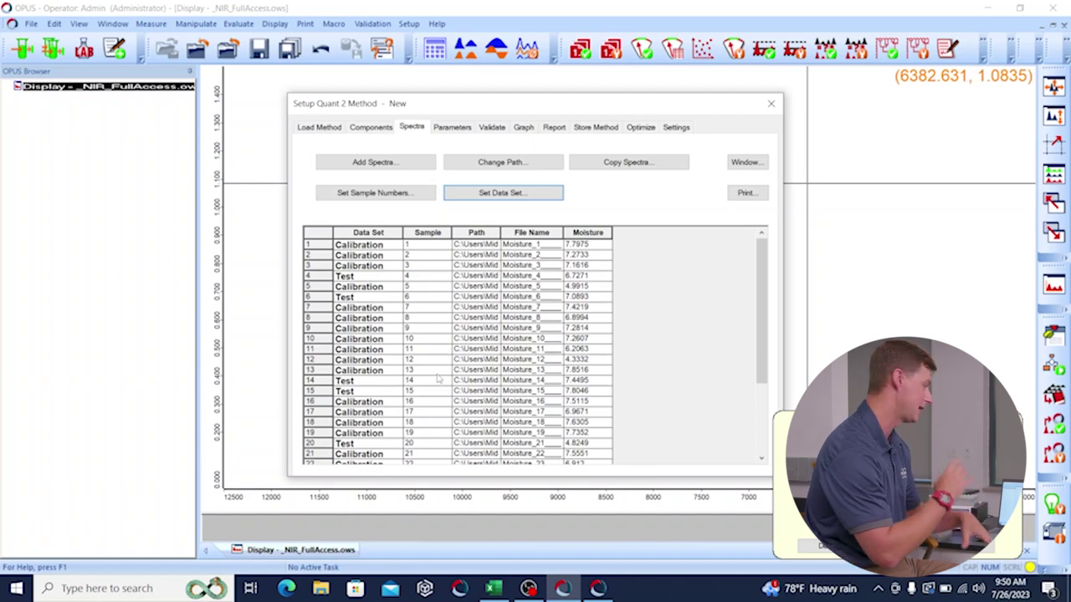
Run test-set validation 'Validation No 1' (R² 99.53) and compare its plot with the calibration fit.
{"action": "left_click", "coordinate": [500, 130]}
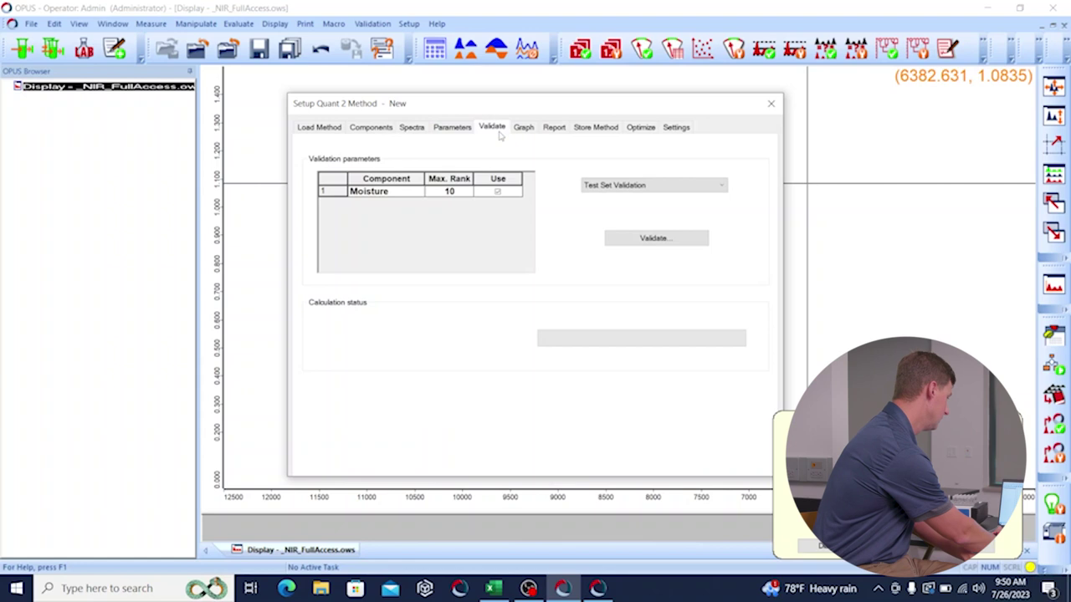
{"action": "left_click", "coordinate": [627, 241]}
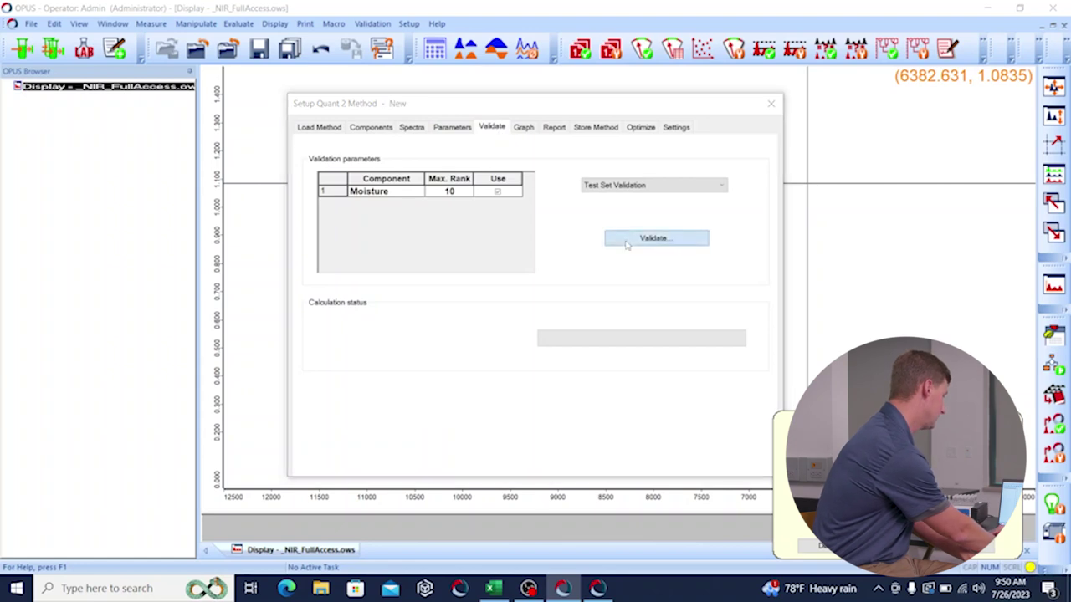
{"action": "key", "text": "Return"}
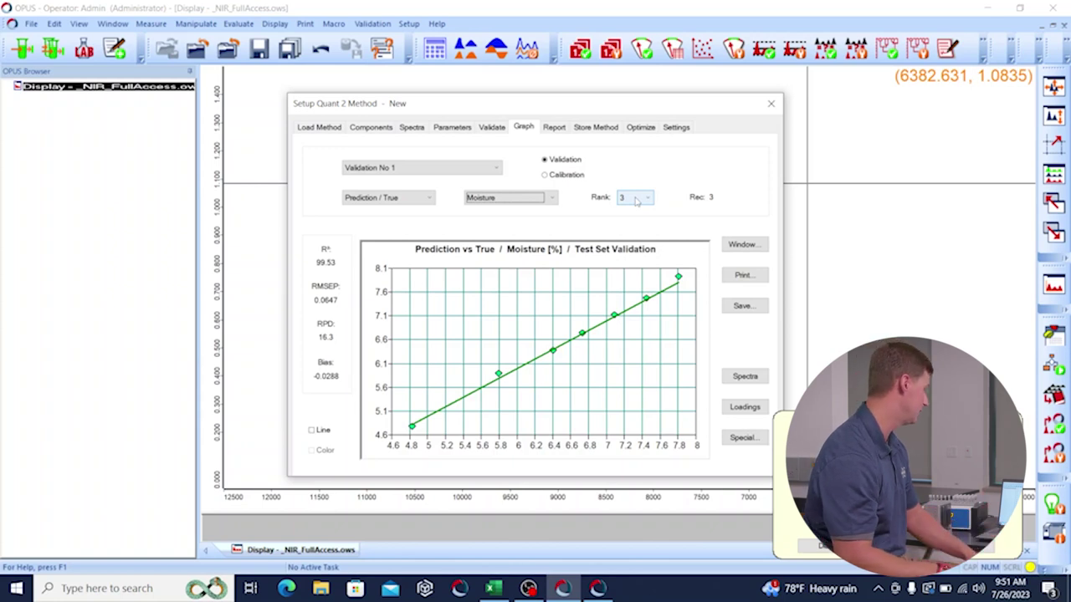
{"action": "left_click", "coordinate": [566, 175]}
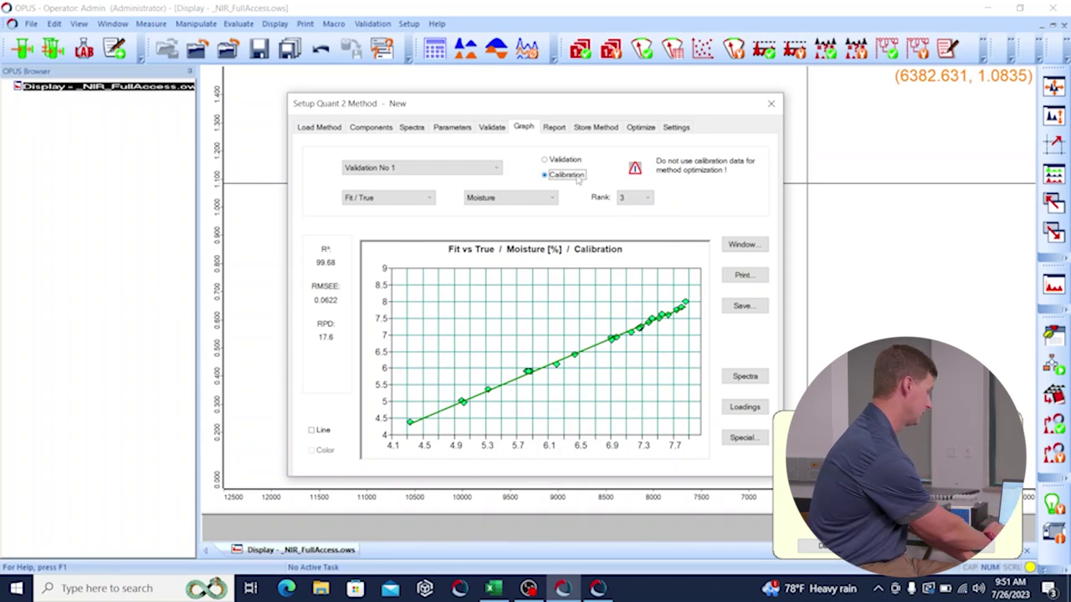
{"action": "left_click", "coordinate": [567, 159]}
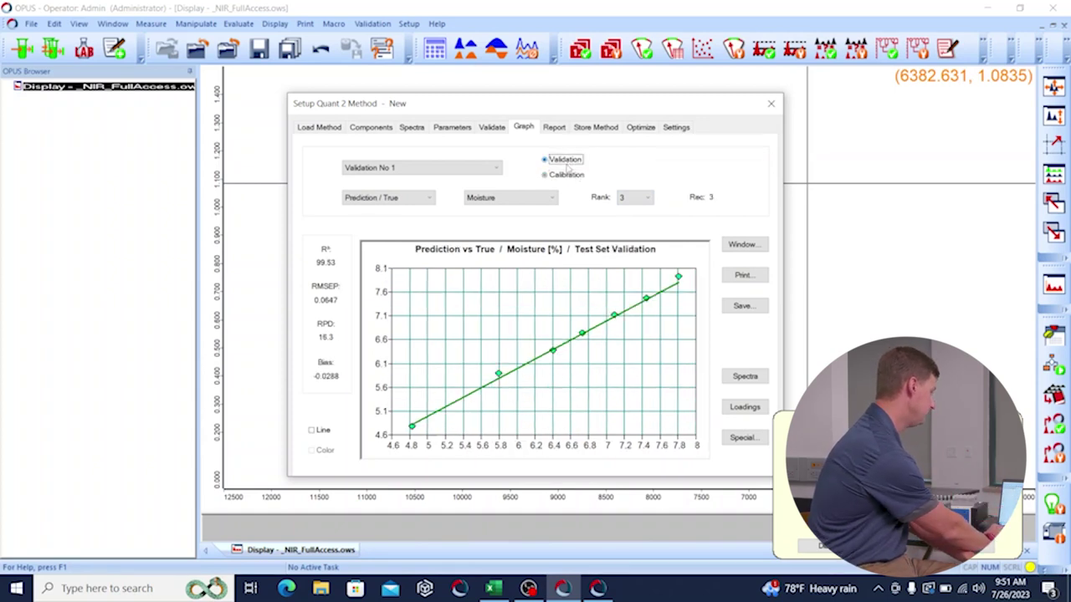
{"action": "left_click", "coordinate": [641, 127]}
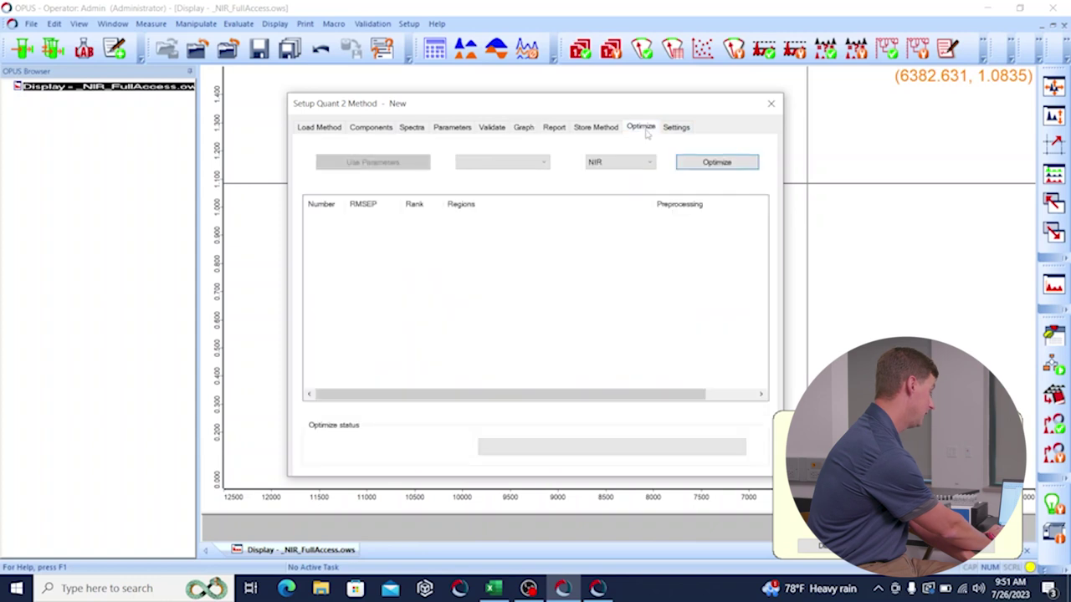
Optimize the Moisture model, ranking the best result #25 at RMSEP 0.0112, rank 8, SNV.
{"action": "left_click", "coordinate": [693, 169]}
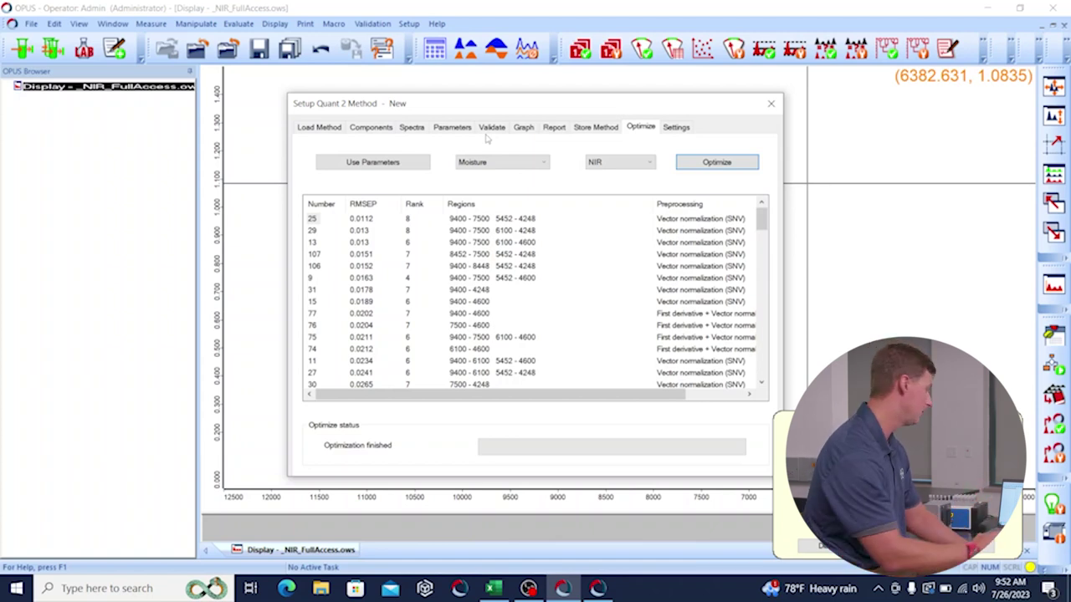
Lower the Moisture maximum rank from 10 to 4.
{"action": "left_click", "coordinate": [489, 132]}
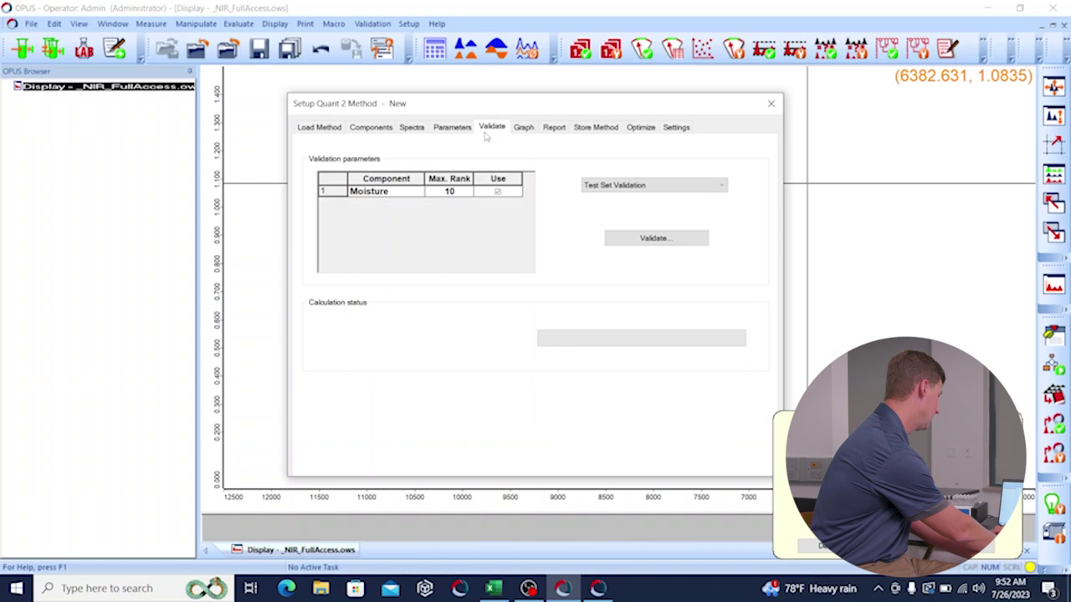
{"action": "double_click", "coordinate": [456, 192]}
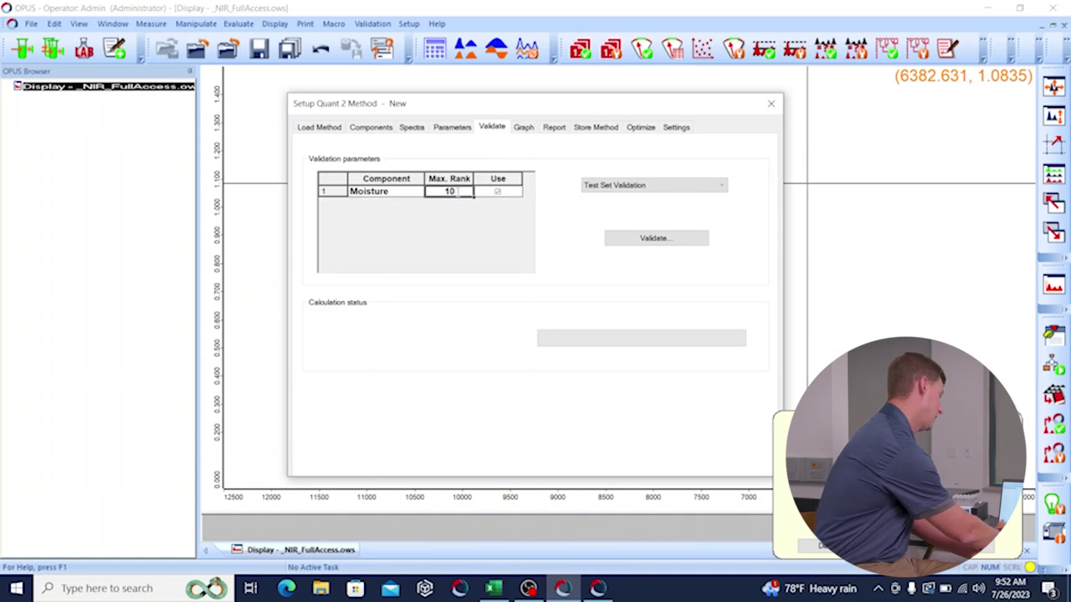
{"action": "key", "text": "BackSpace"}
{"action": "type", "text": "4"}
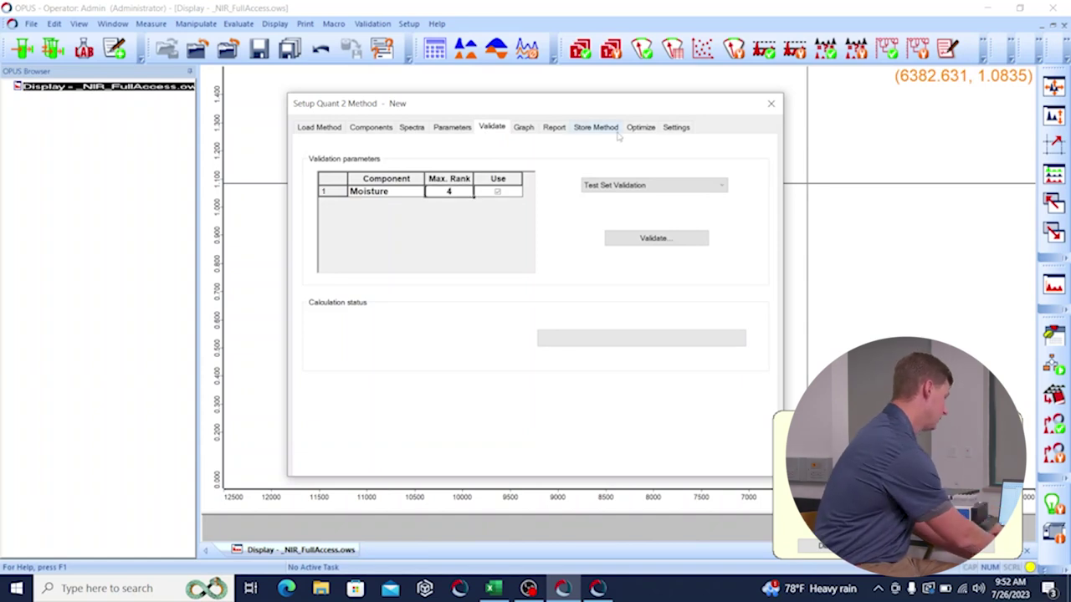
Enable user-defined optimization regions and change the first region start from 9400 to 9000.
{"action": "left_click", "coordinate": [680, 136]}
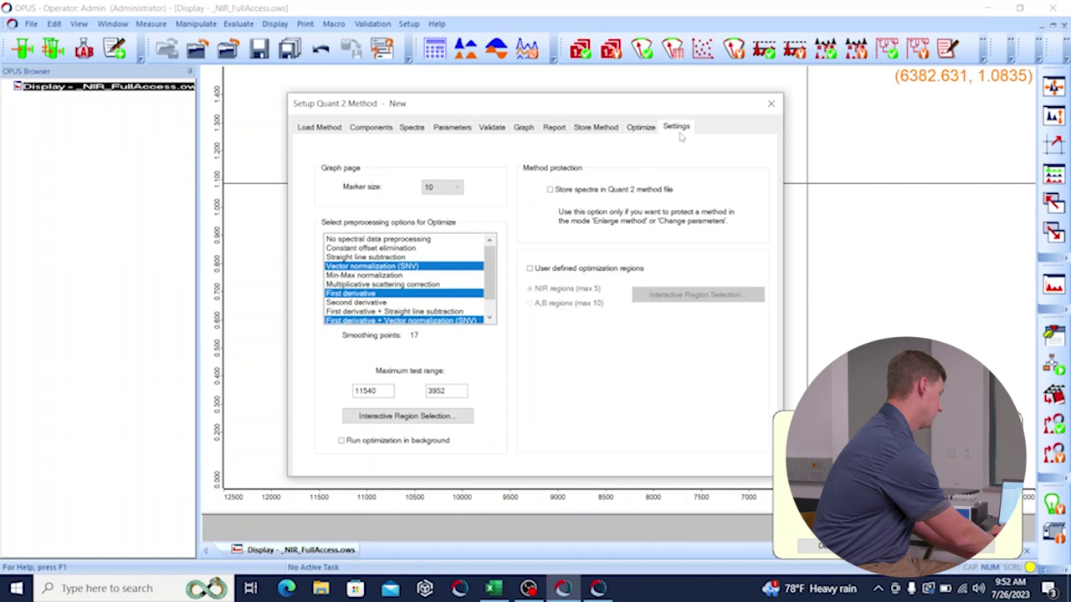
{"action": "left_click", "coordinate": [550, 269]}
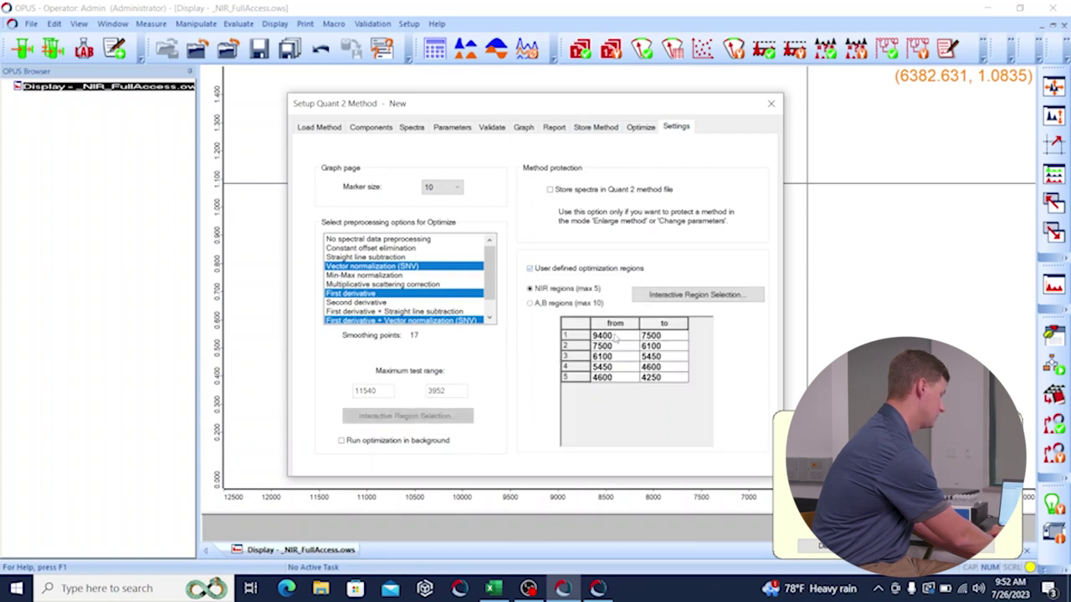
{"action": "left_click", "coordinate": [615, 334]}
{"action": "key", "text": "BackSpace"}
{"action": "key", "text": "BackSpace"}
{"action": "key", "text": "BackSpace"}
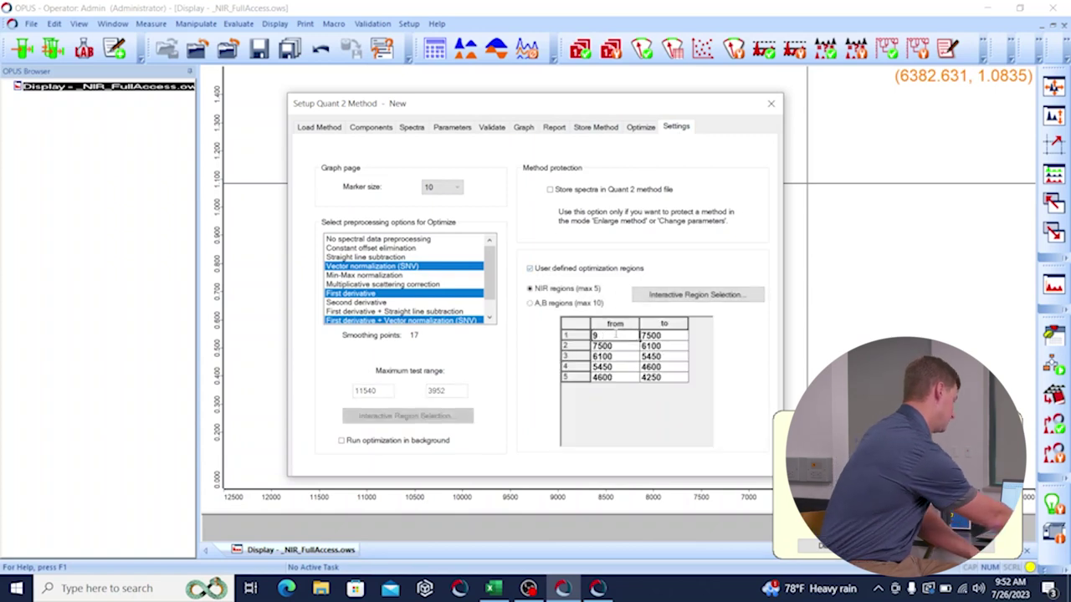
{"action": "type", "text": "000"}
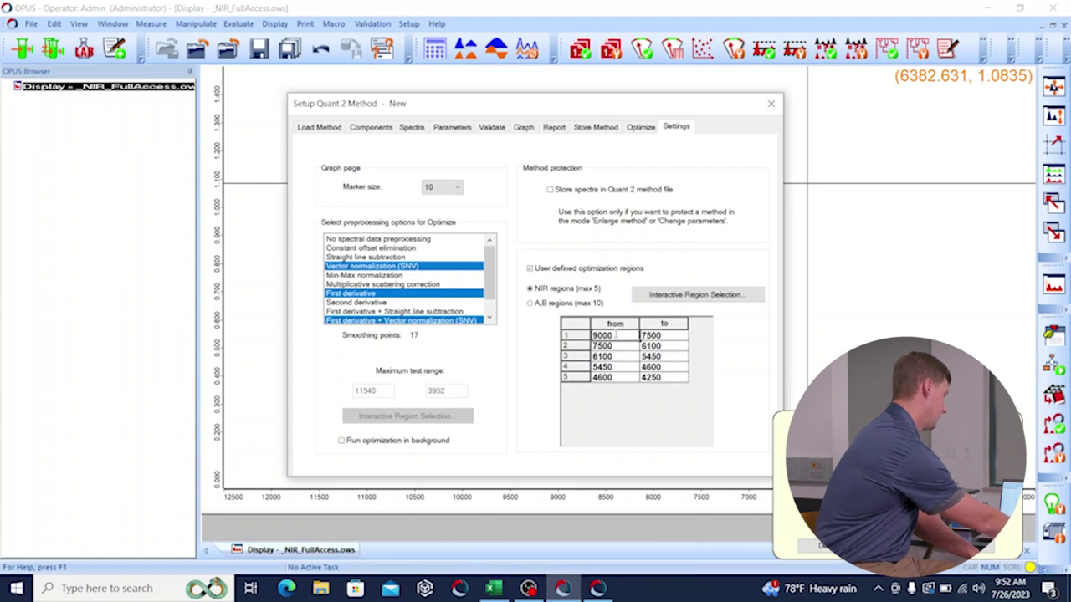
Rerun optimization and apply the parameters of best result #9 (RMSEP 0.017, rank 4).
{"action": "left_click", "coordinate": [649, 133]}
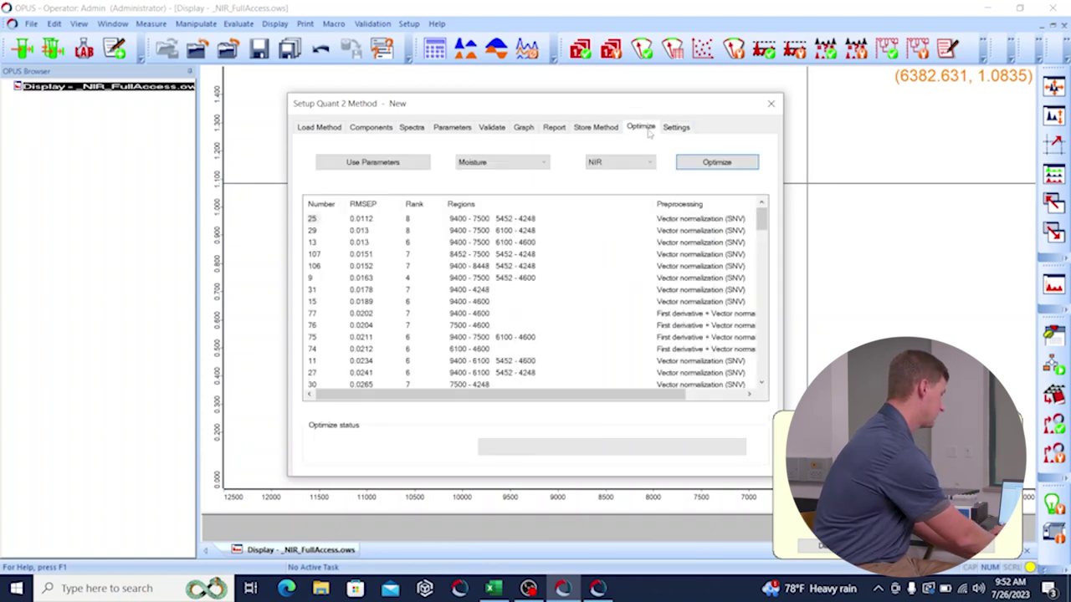
{"action": "left_click", "coordinate": [684, 165]}
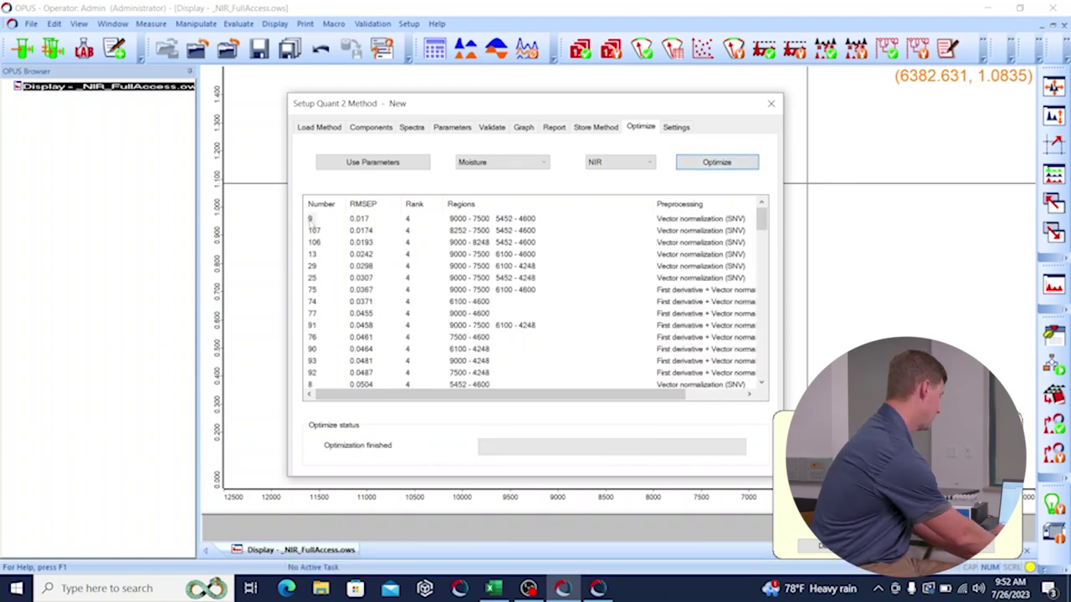
{"action": "left_click", "coordinate": [311, 219]}
{"action": "left_click", "coordinate": [376, 166]}
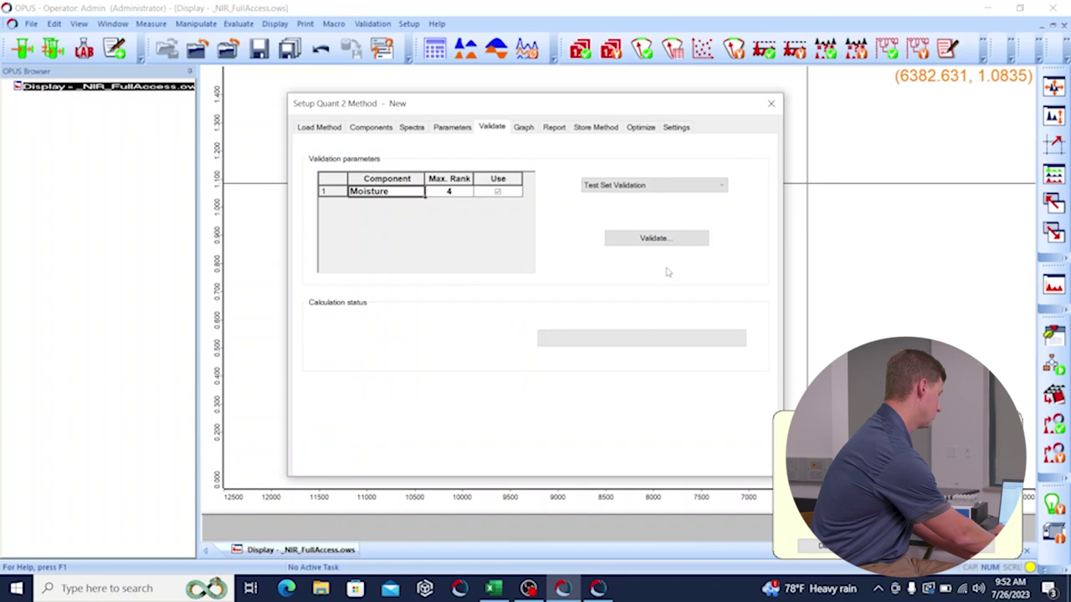
Run test-set validation 'Validation No 2' of the rank-4 model, giving R² 99.97 and RMSEP 0.017.
{"action": "left_click", "coordinate": [657, 238]}
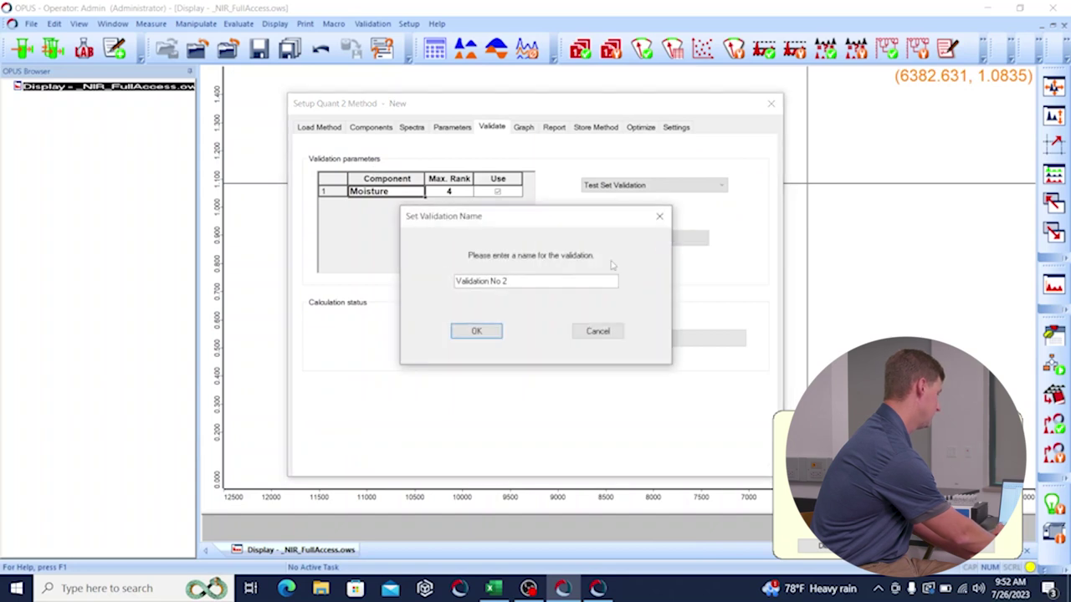
{"action": "left_click", "coordinate": [476, 332]}
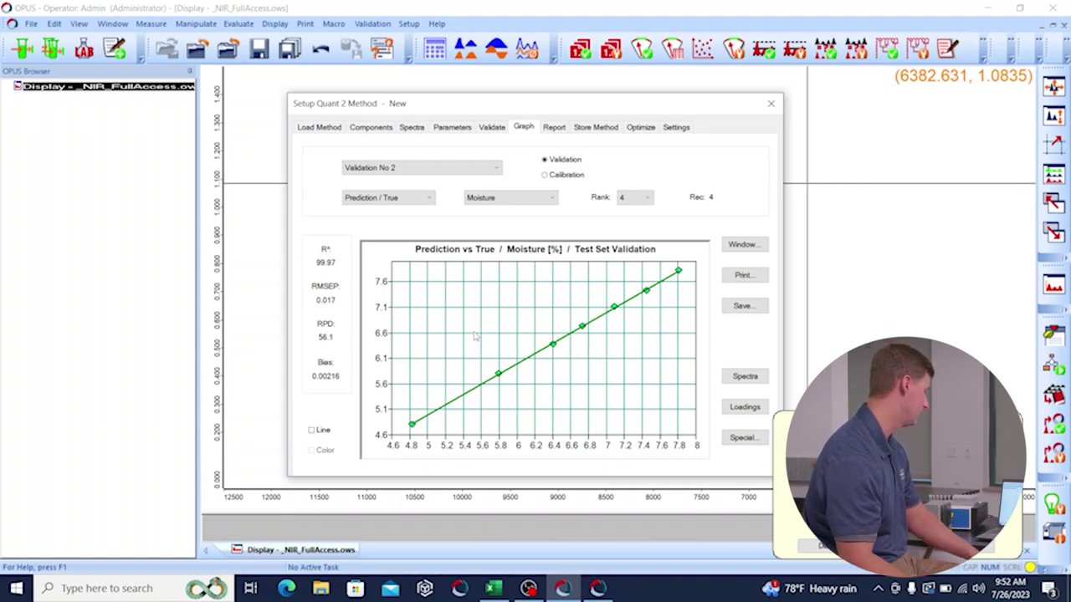
{"action": "left_click", "coordinate": [425, 200]}
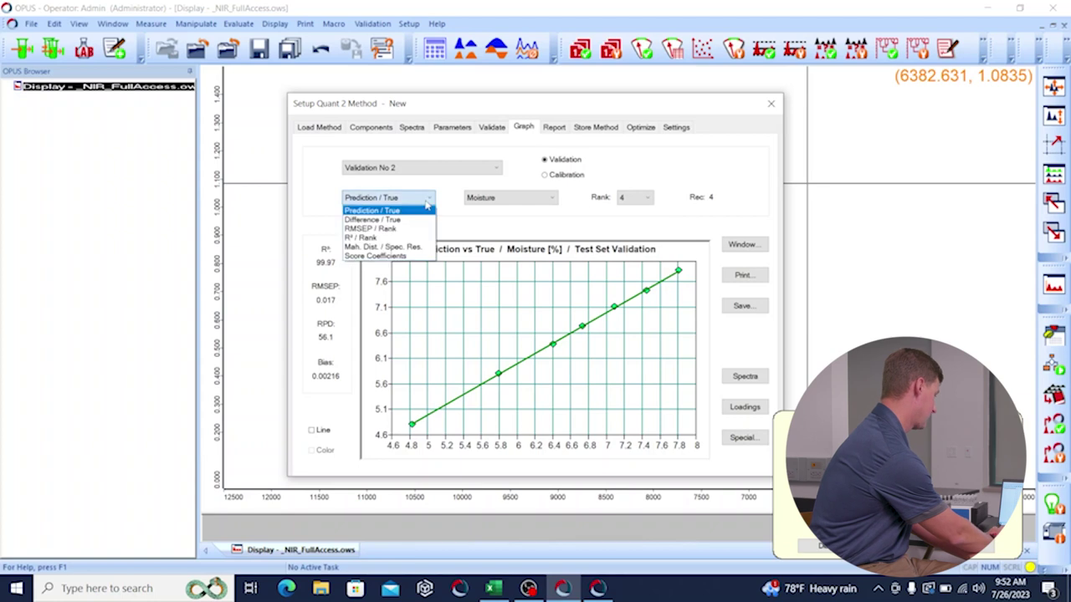
{"action": "left_click", "coordinate": [398, 229]}
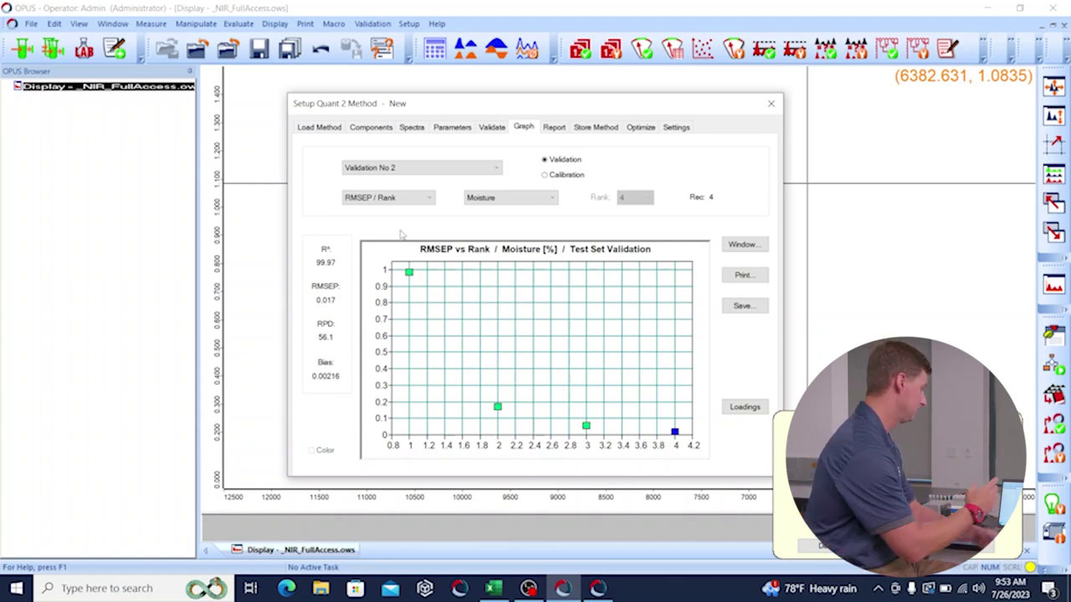
{"action": "left_click", "coordinate": [501, 130]}
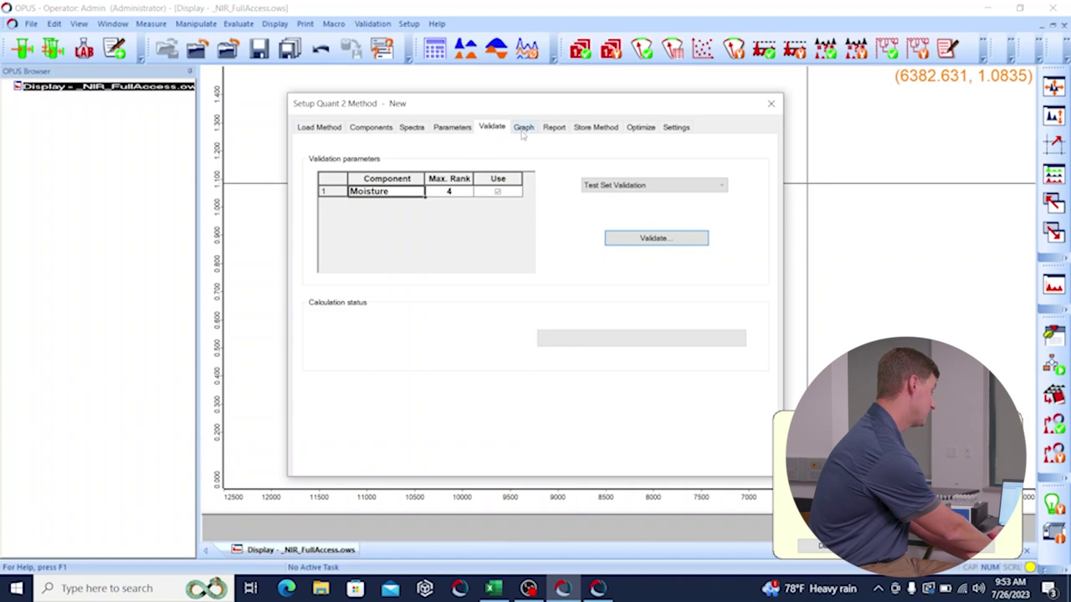
{"action": "left_click", "coordinate": [521, 130]}
{"action": "left_click", "coordinate": [388, 198]}
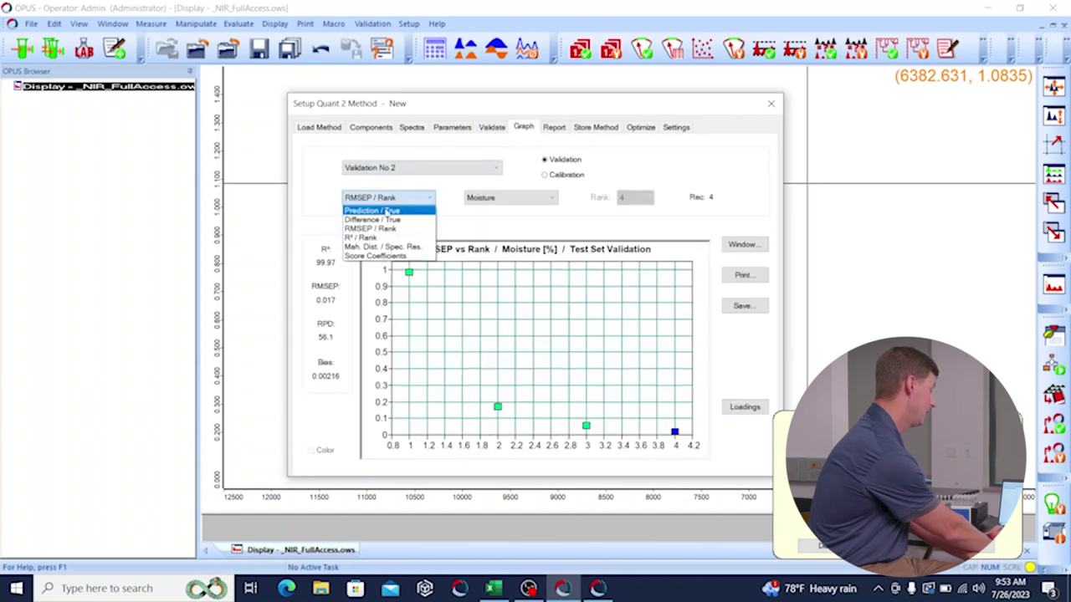
{"action": "left_click", "coordinate": [382, 210]}
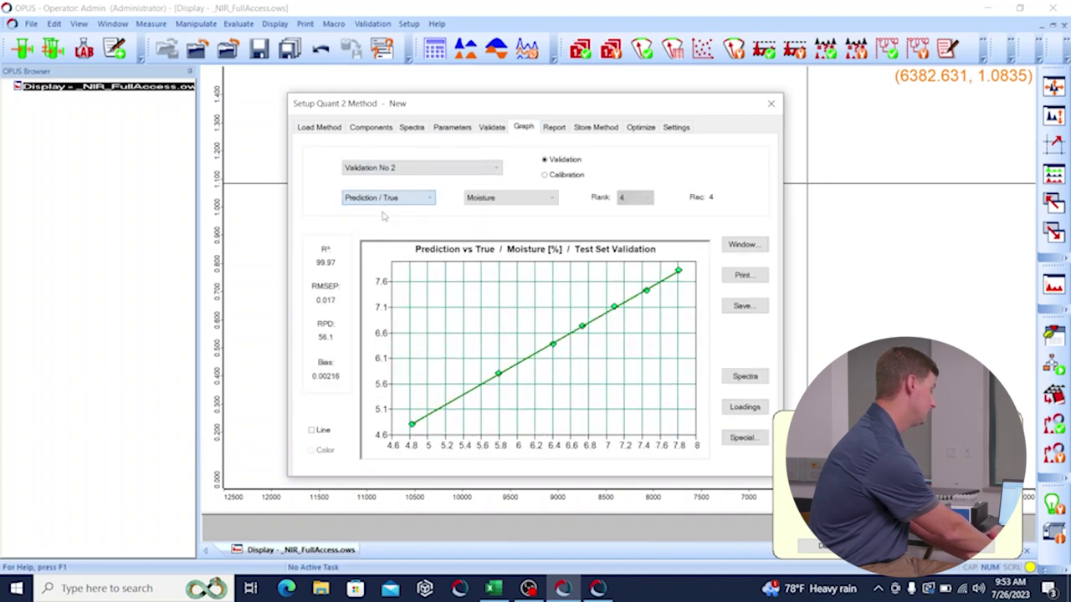